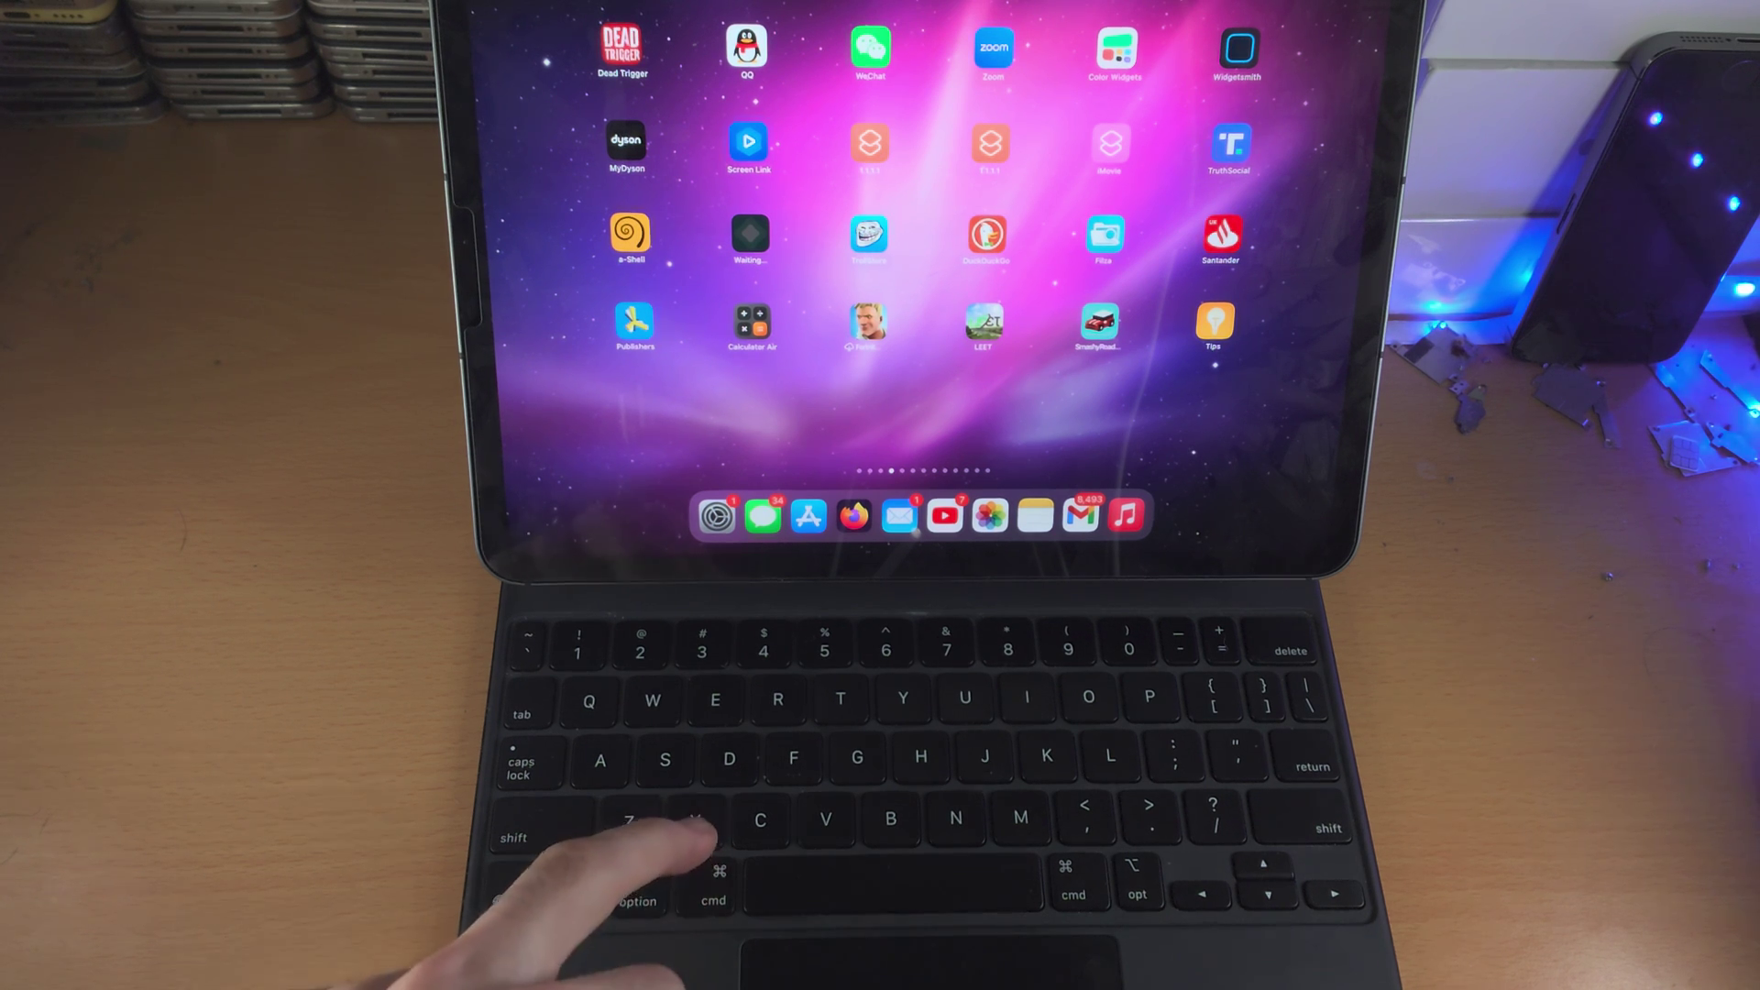
Show the system keyboard shortcuts overlay, then open and close Spotlight search
{"action": "key", "text": "super"}
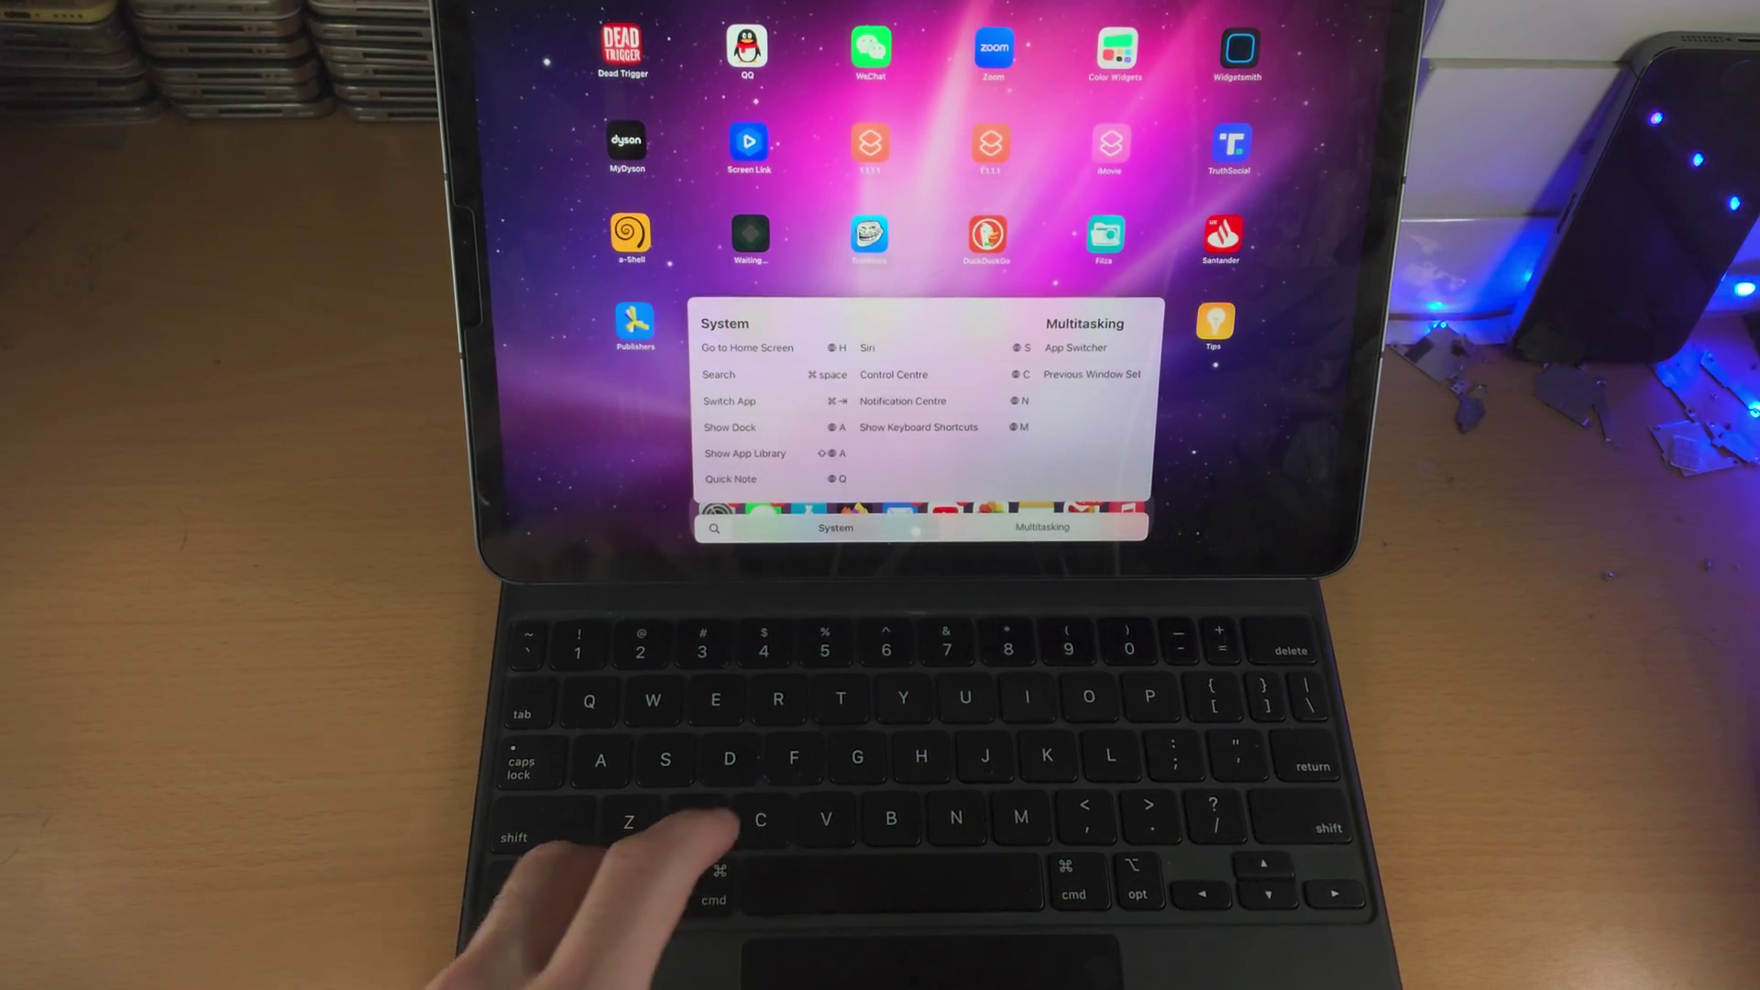
{"action": "key", "text": "super+space"}
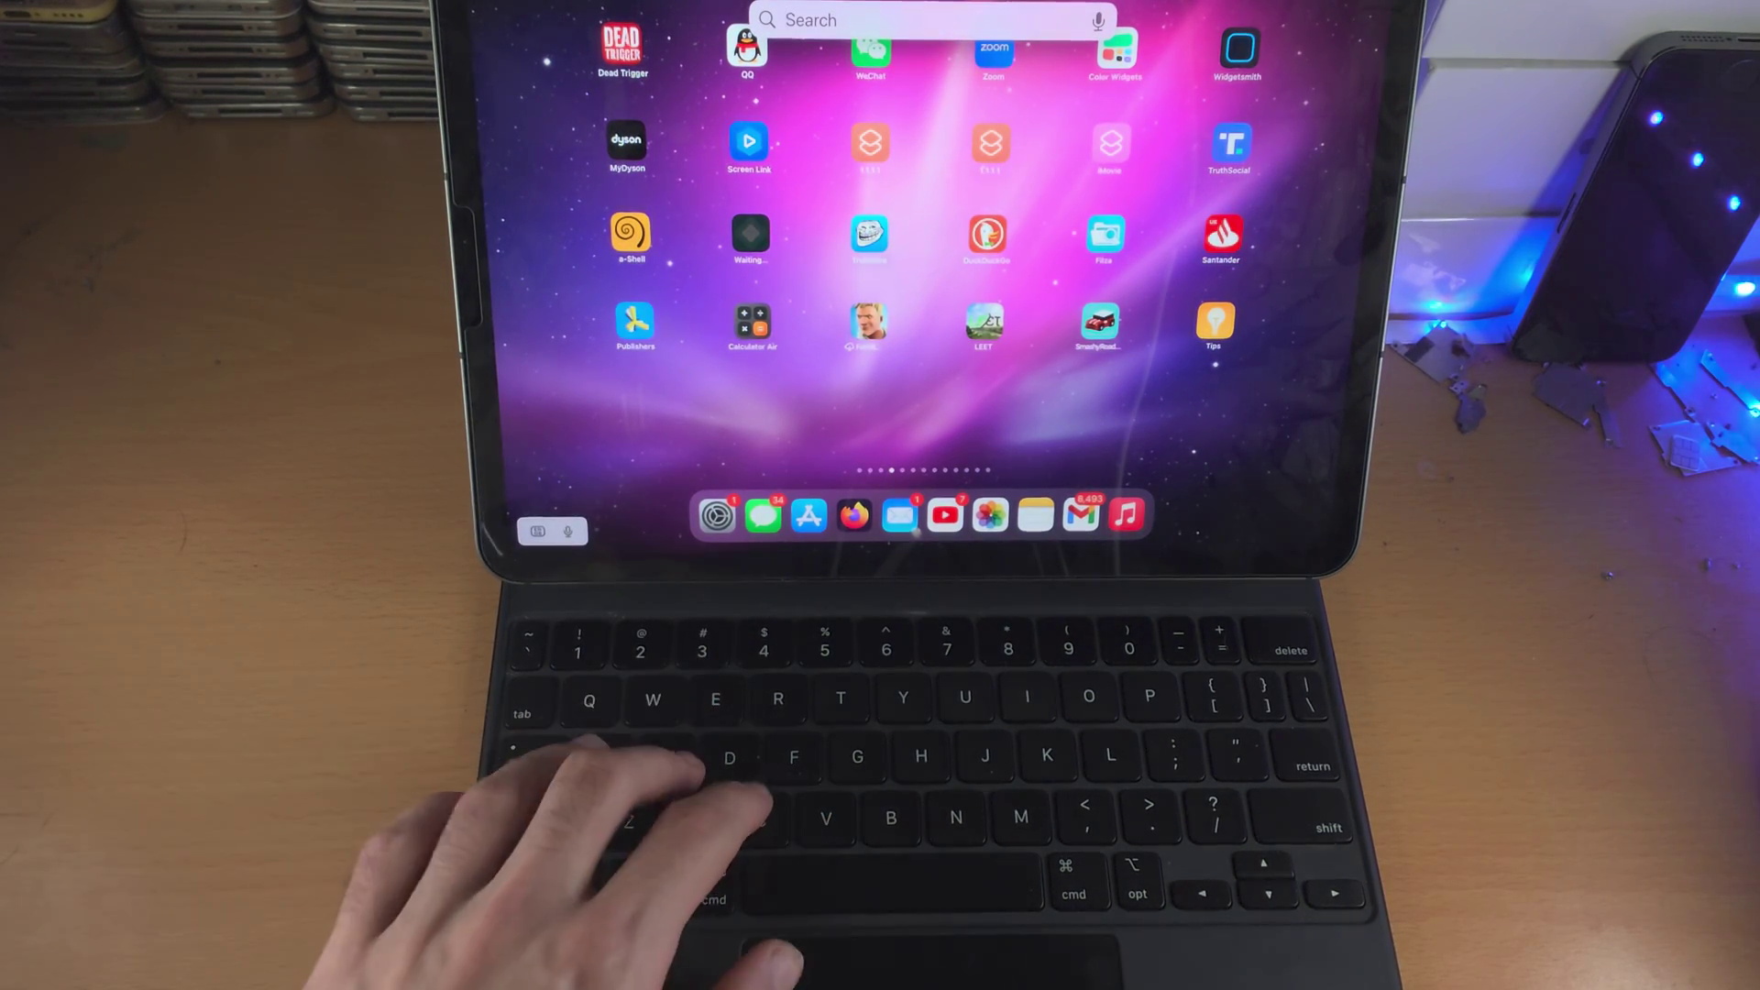
{"action": "type", "text": "cscsac"}
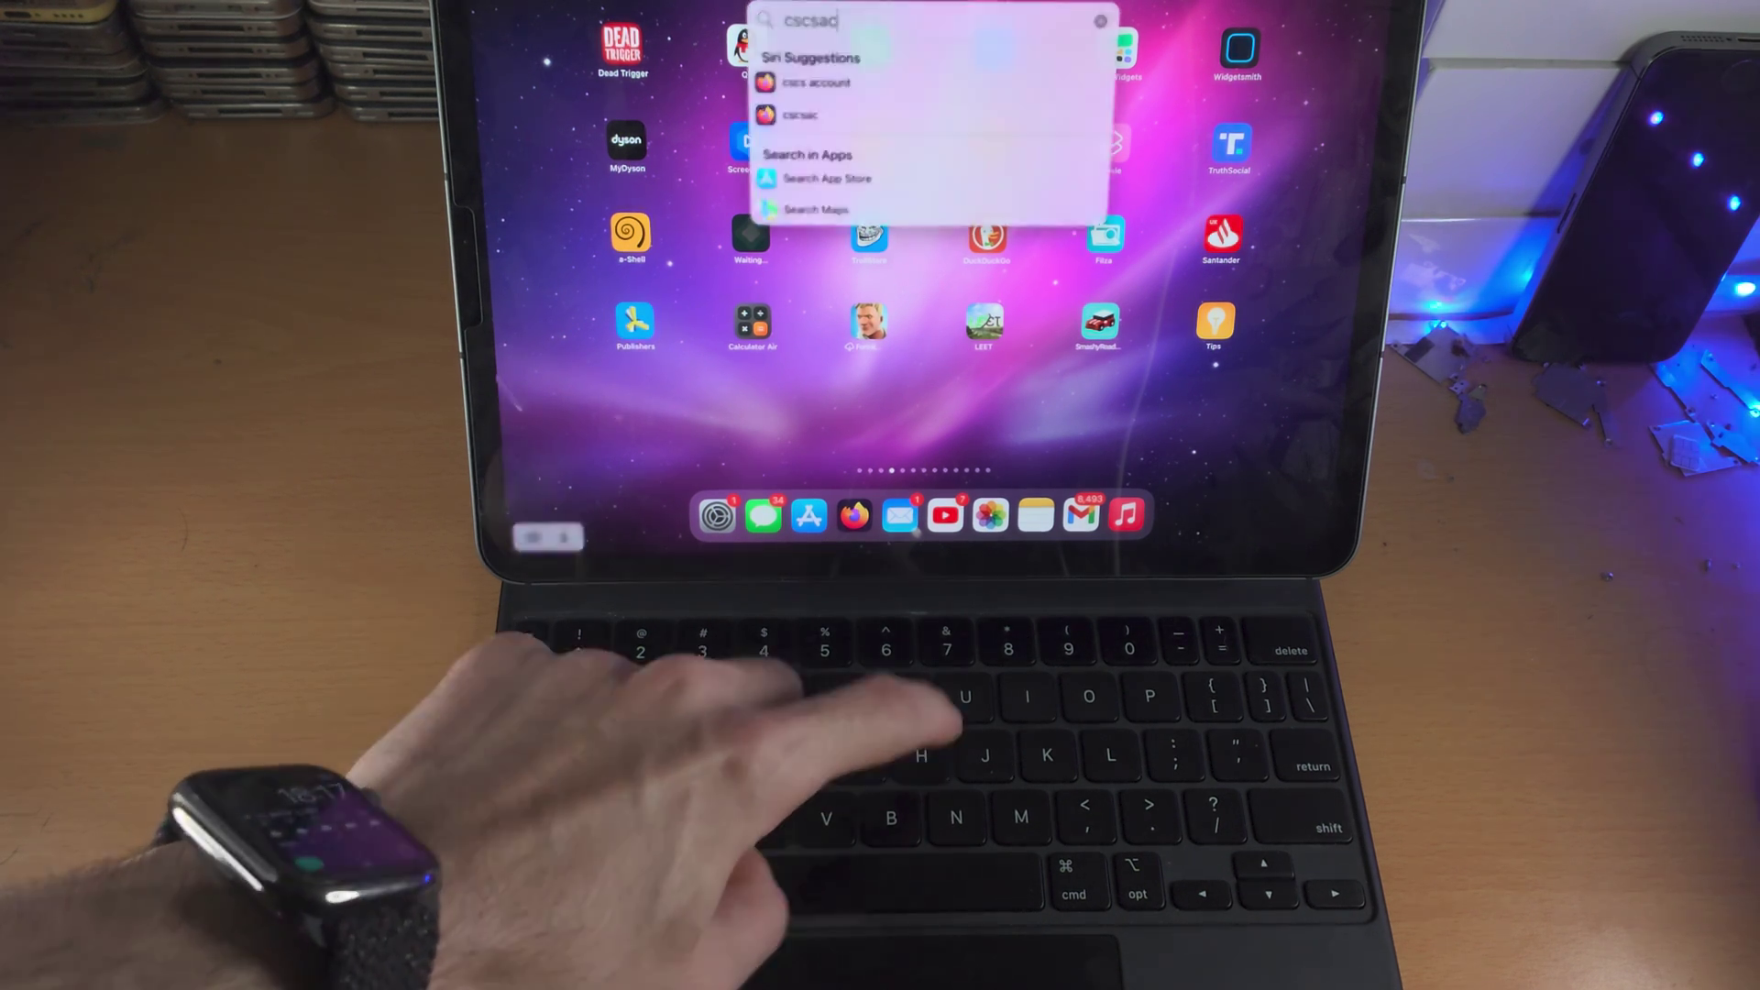
{"action": "key", "text": "Escape"}
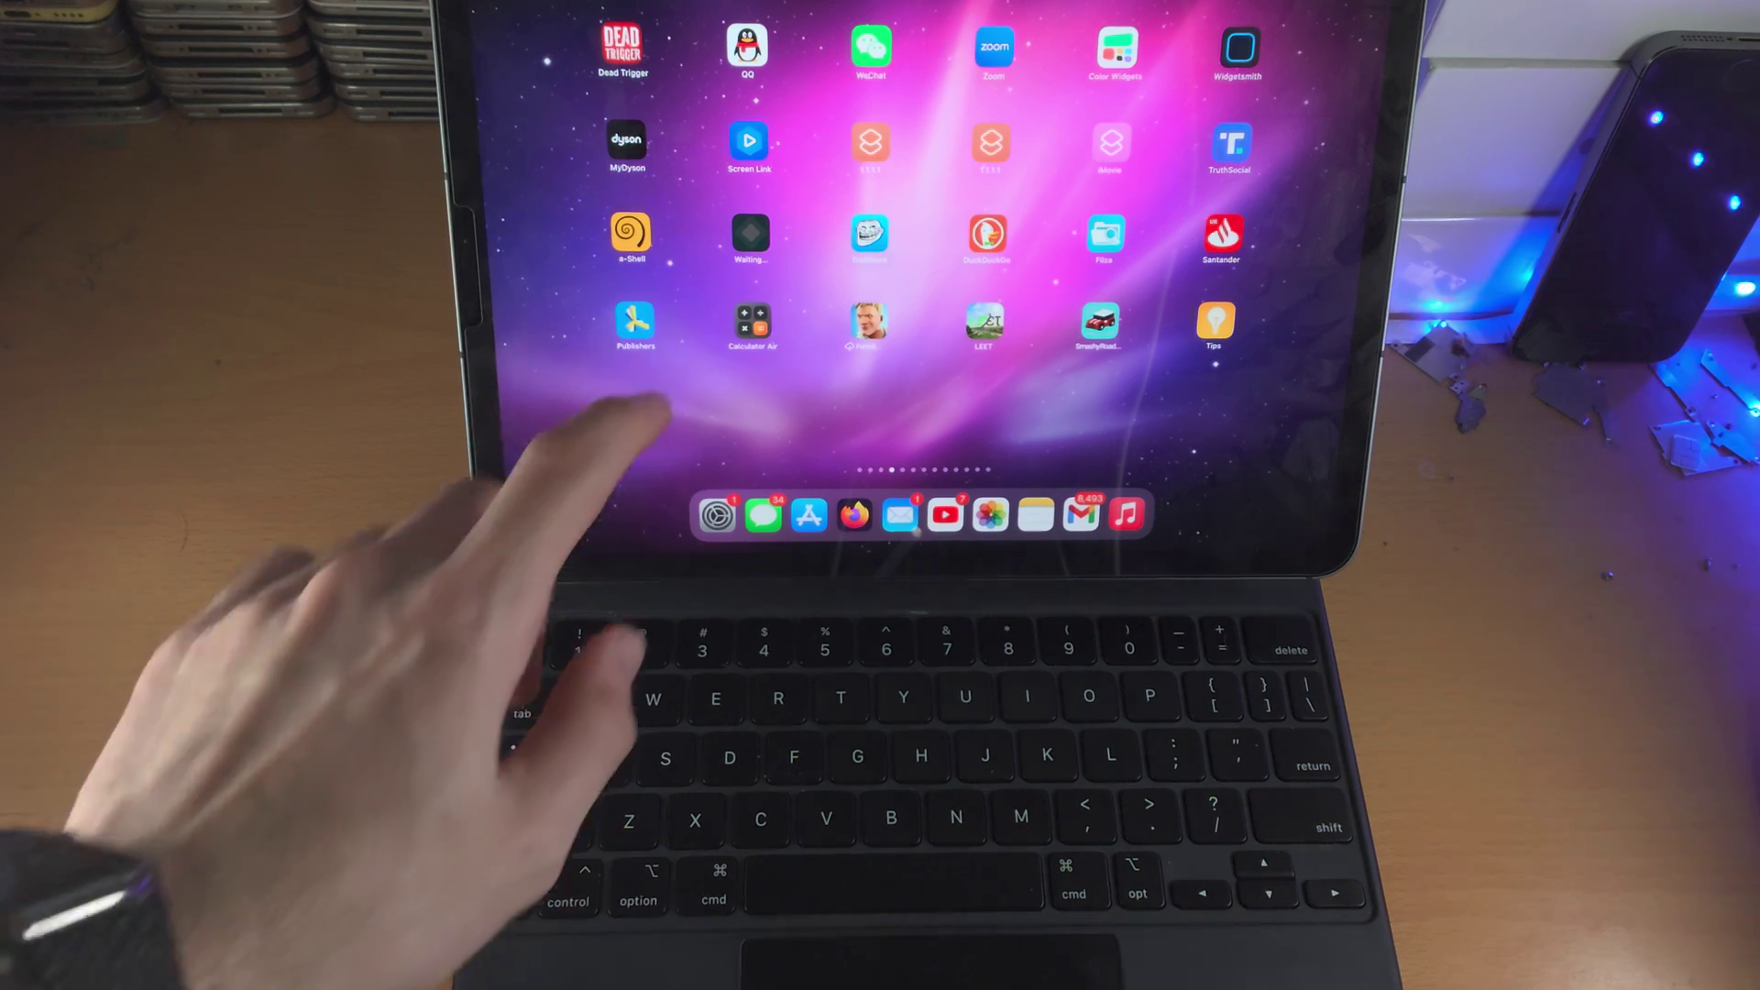
Reopen Spotlight with the earlier query still shown, then dismiss it to the home screen
{"action": "key", "text": "super+space"}
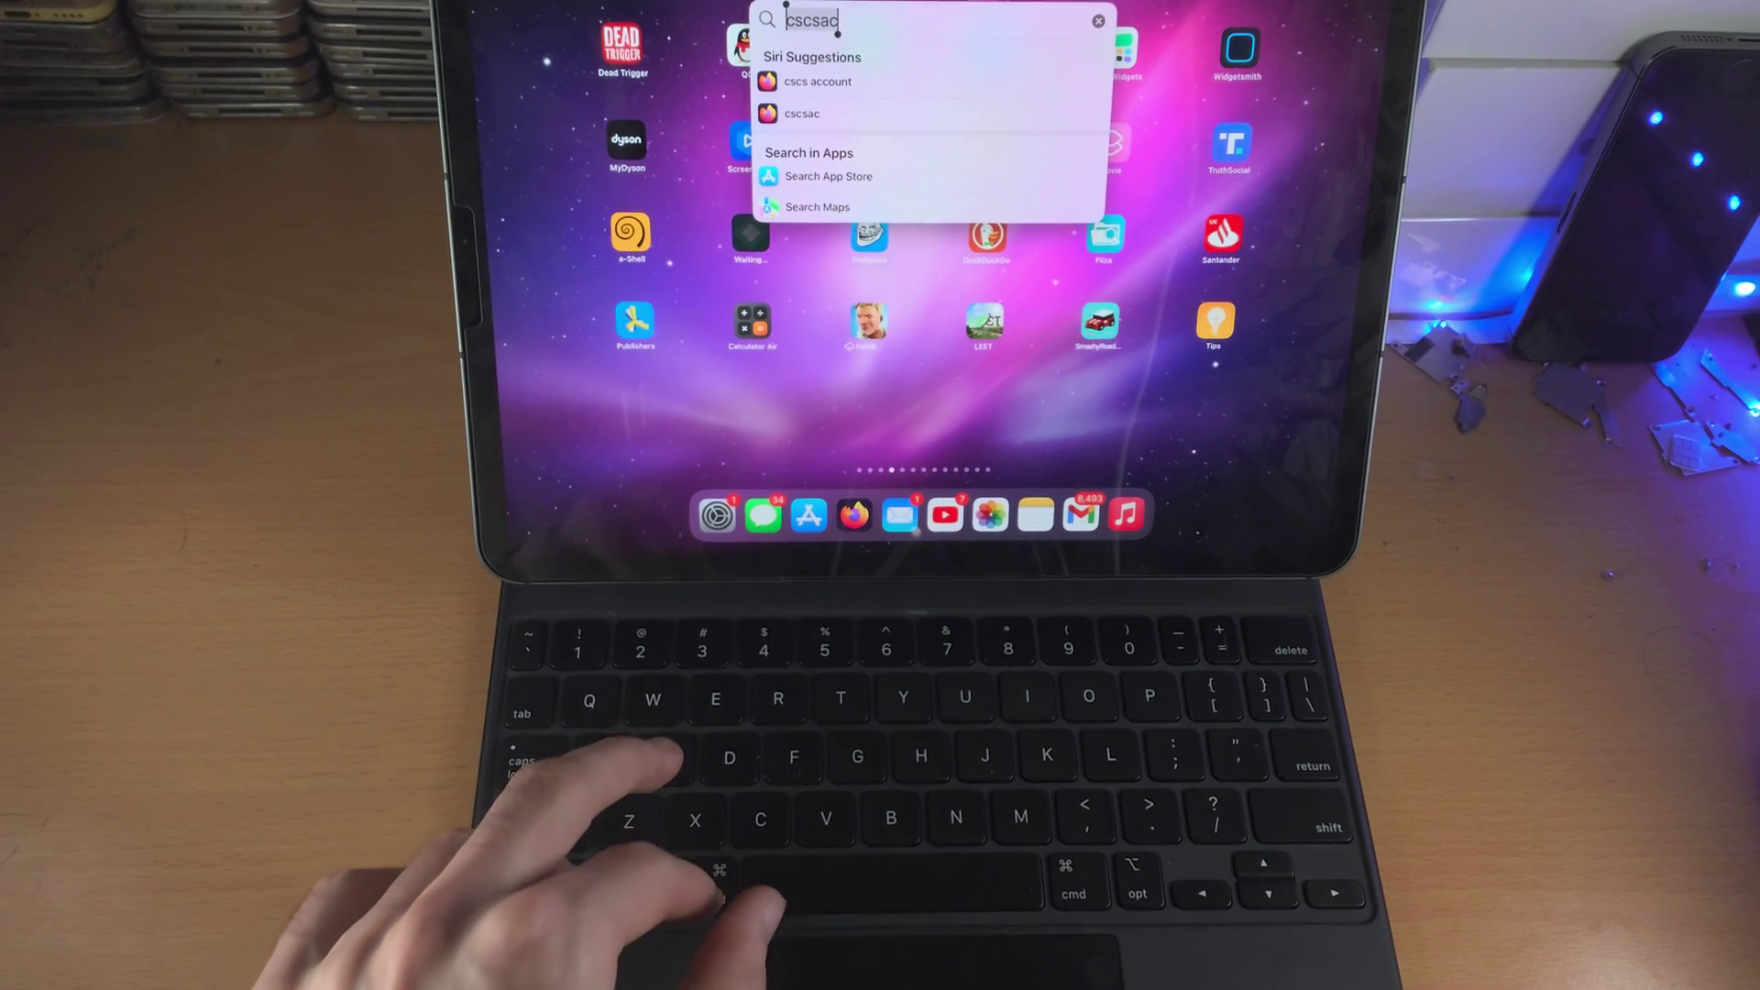
{"action": "left_click", "coordinate": [935, 19]}
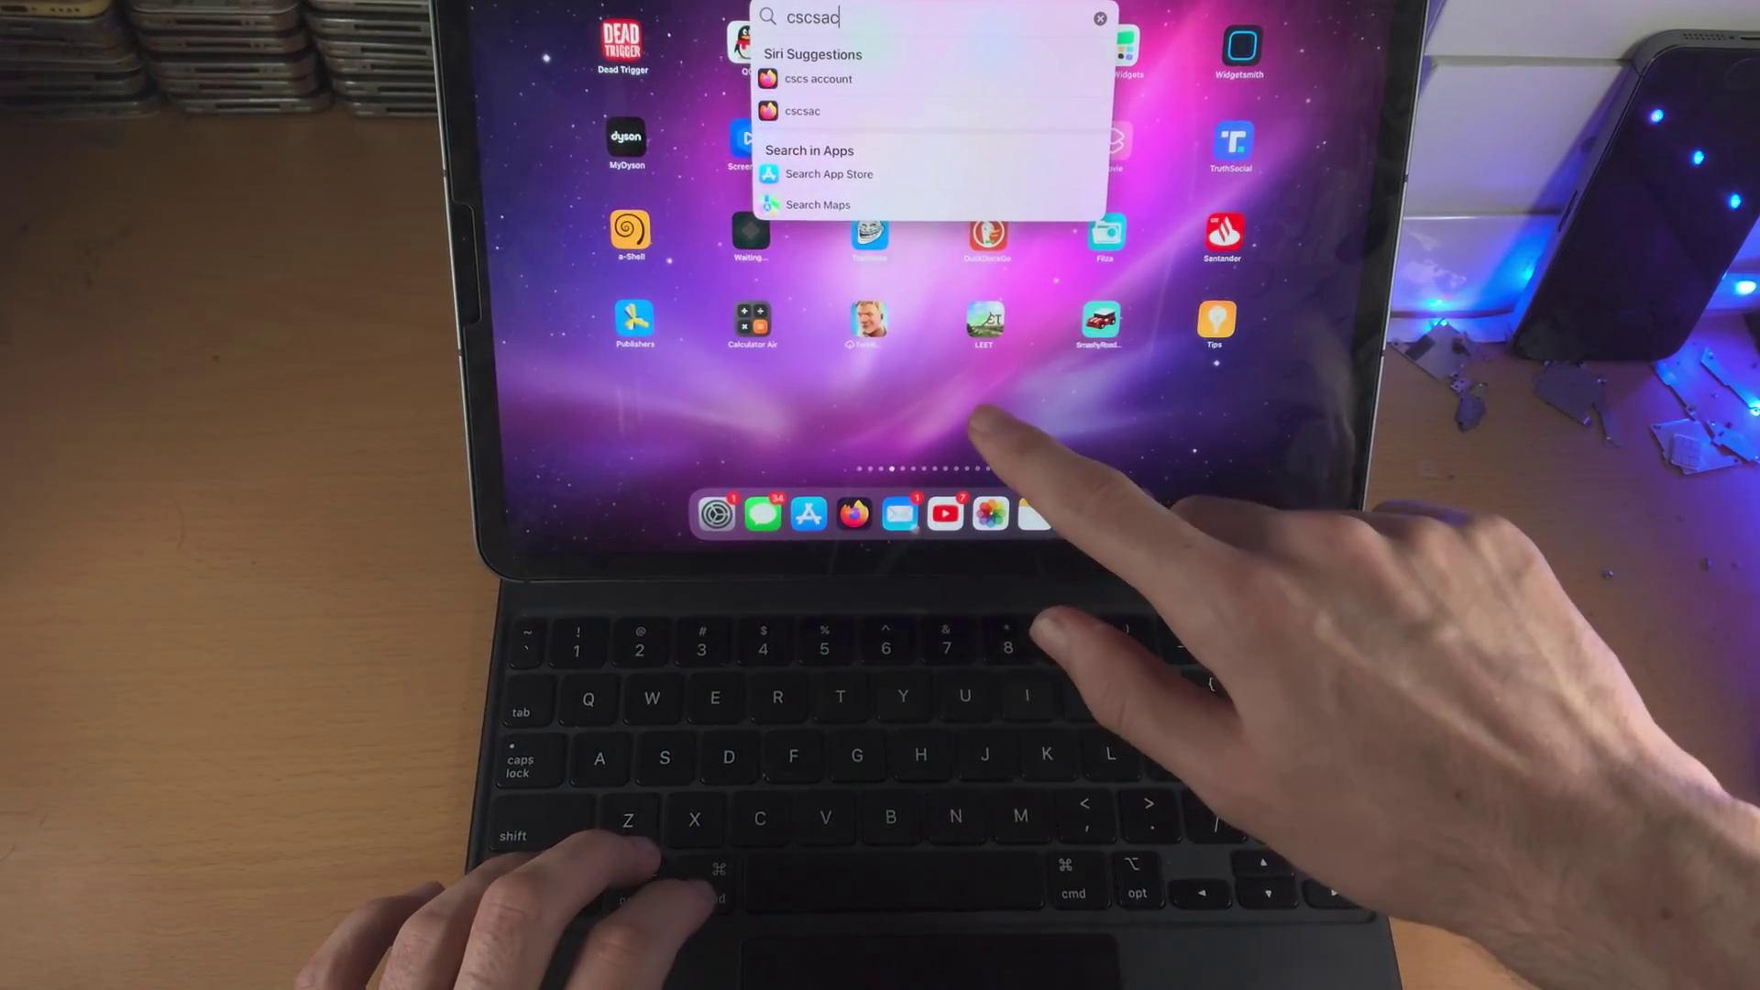
{"action": "left_click", "coordinate": [1011, 412]}
In the 'iPadOS 16 Supported Devices' note, open and dismiss the emoji picker, then go home
{"action": "key", "text": "super+Up"}
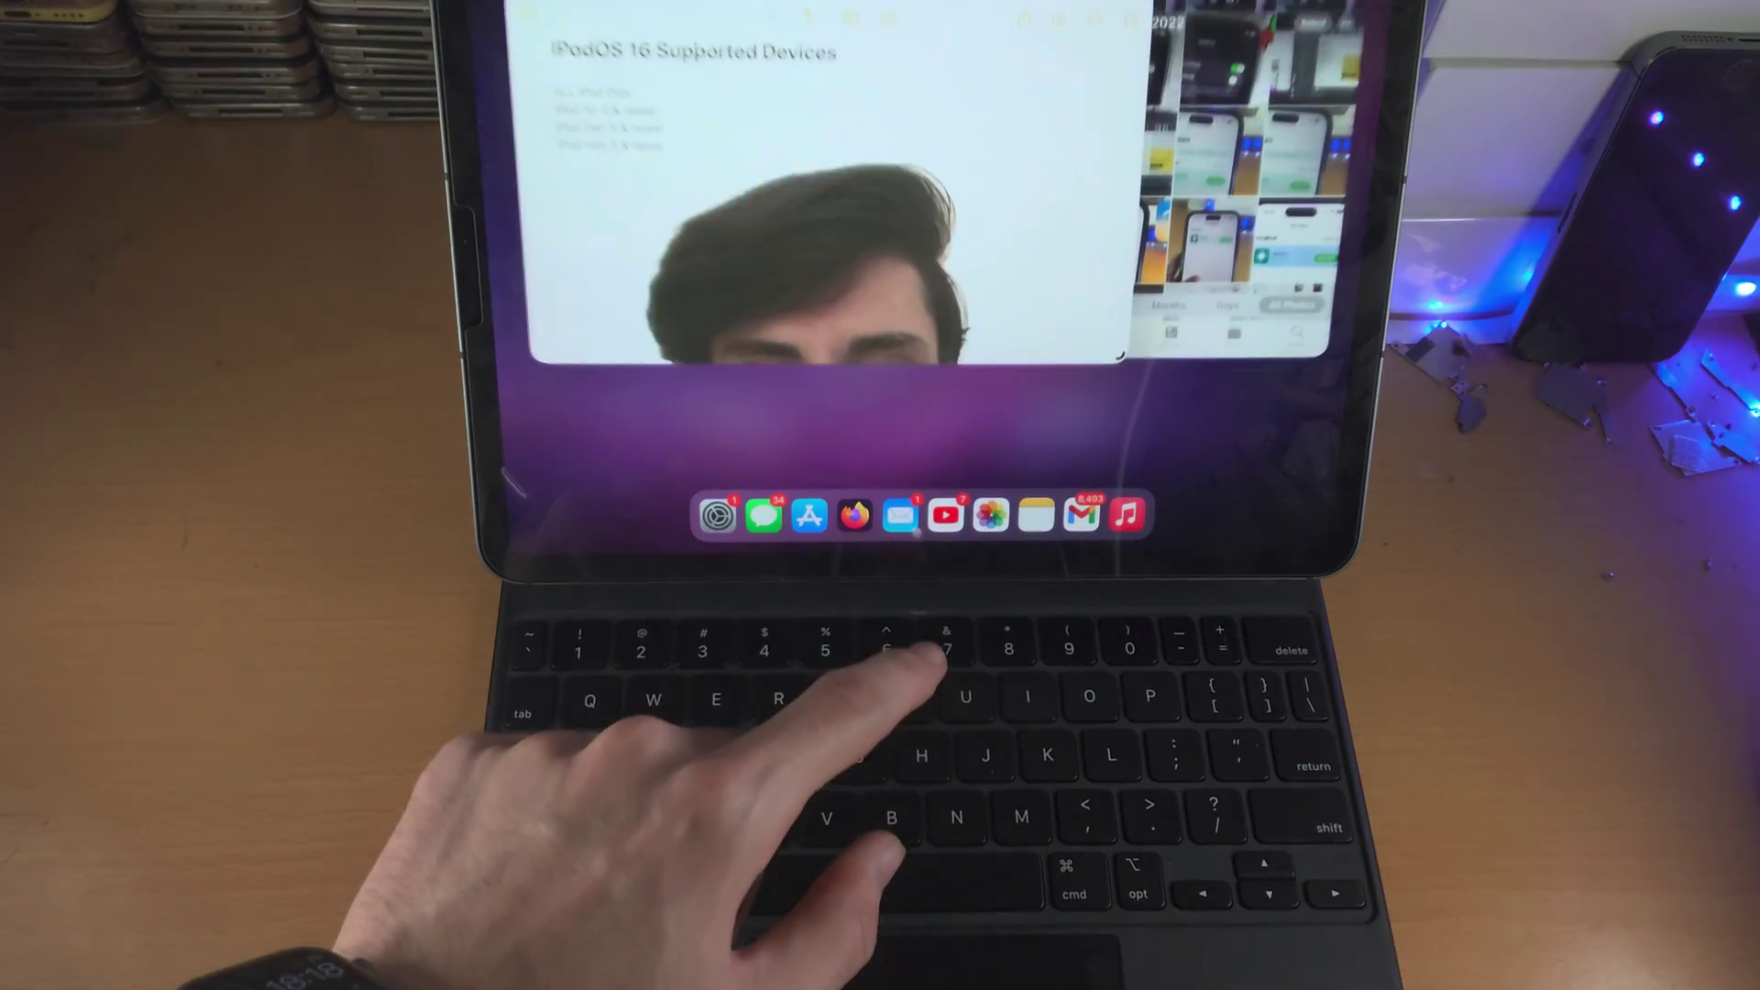
{"action": "key", "text": "super+space"}
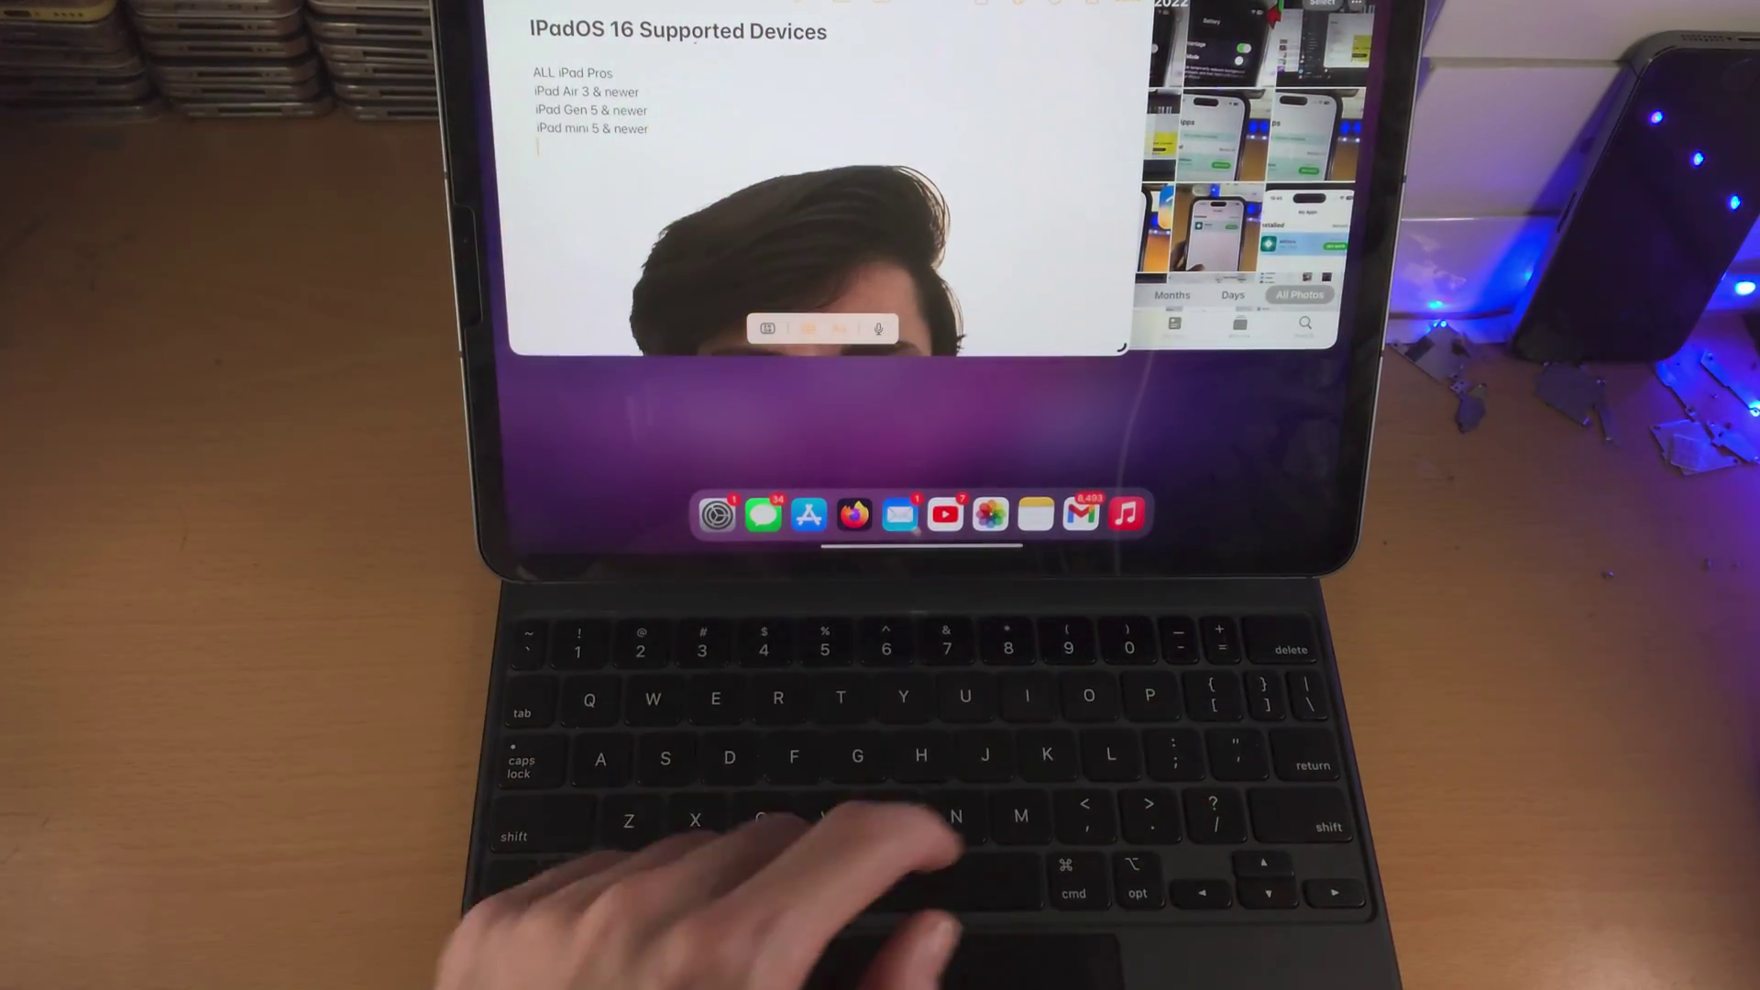
{"action": "key", "text": "ctrl+super+space"}
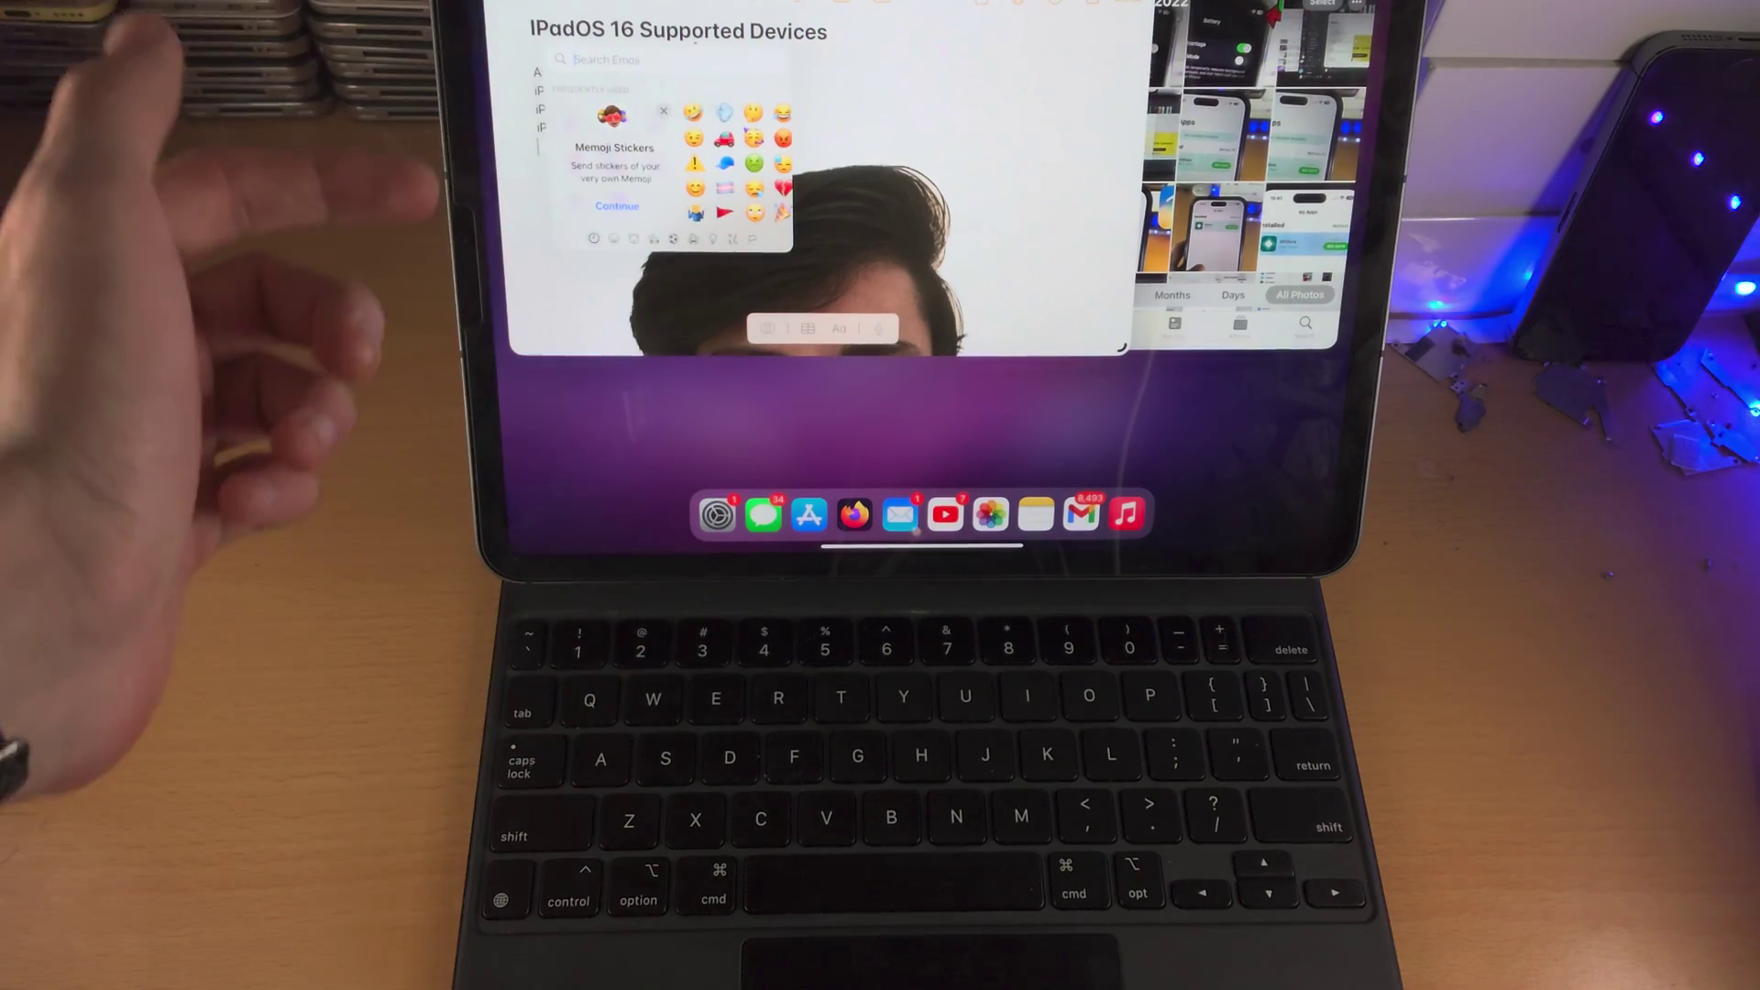
{"action": "left_click", "coordinate": [646, 151]}
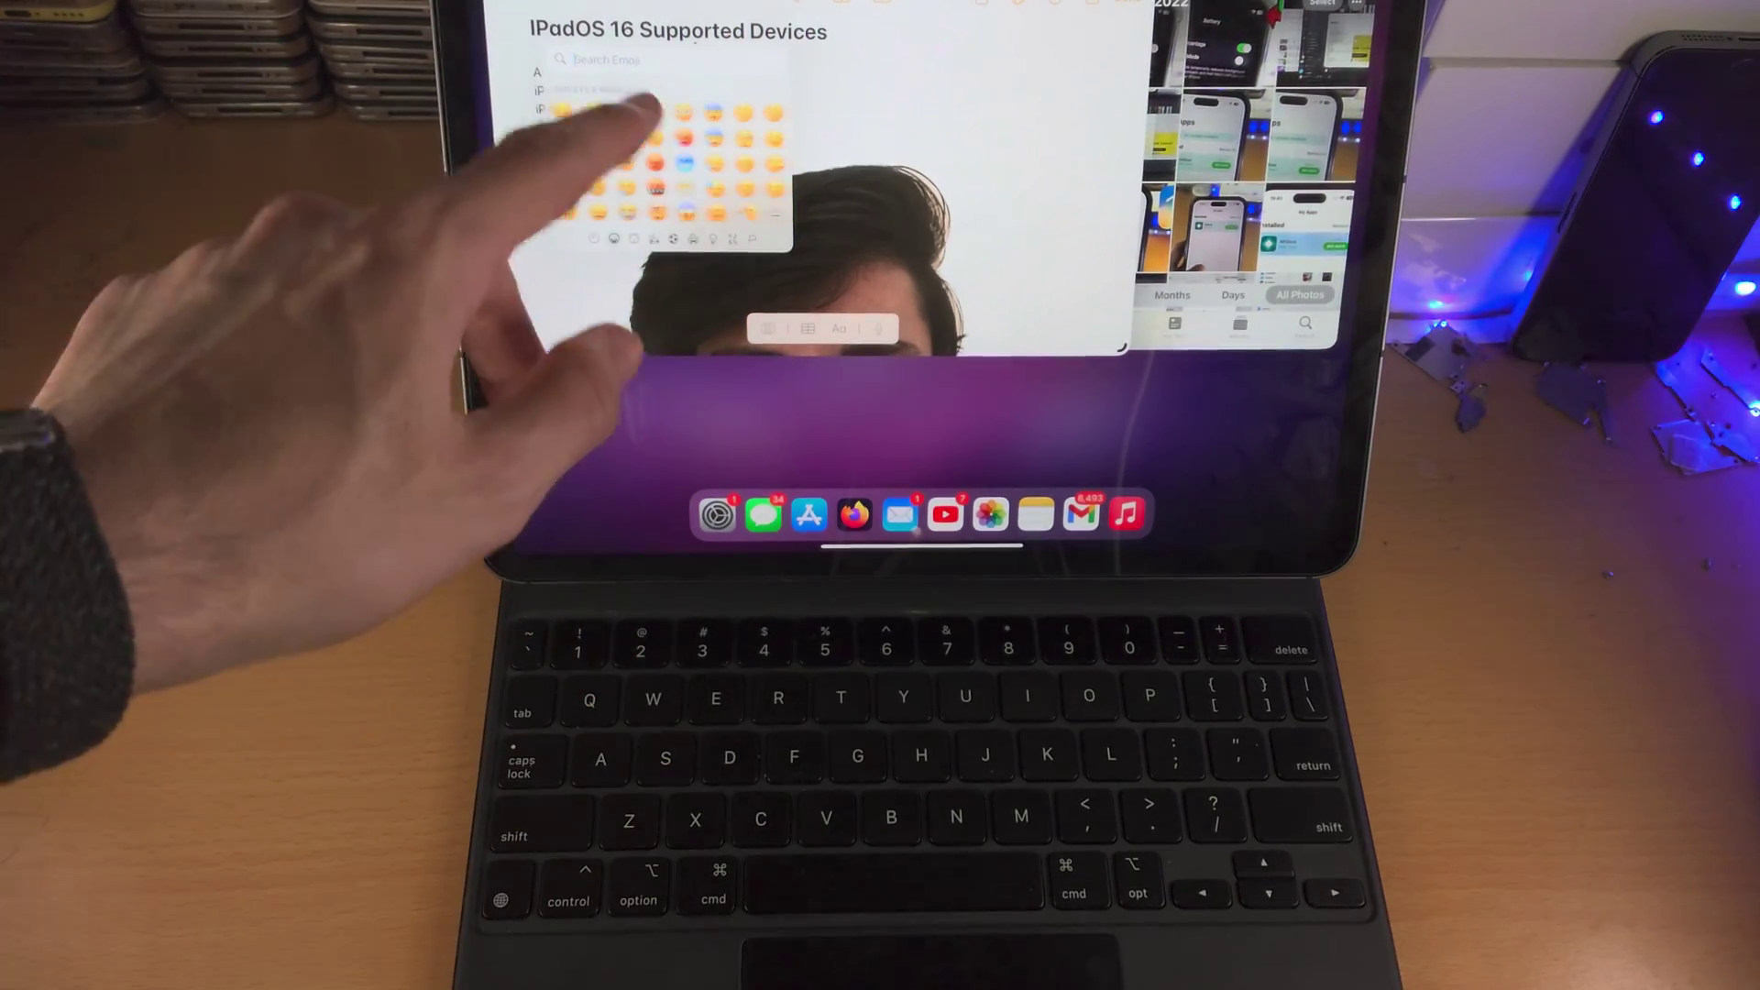
{"action": "key", "text": "Escape"}
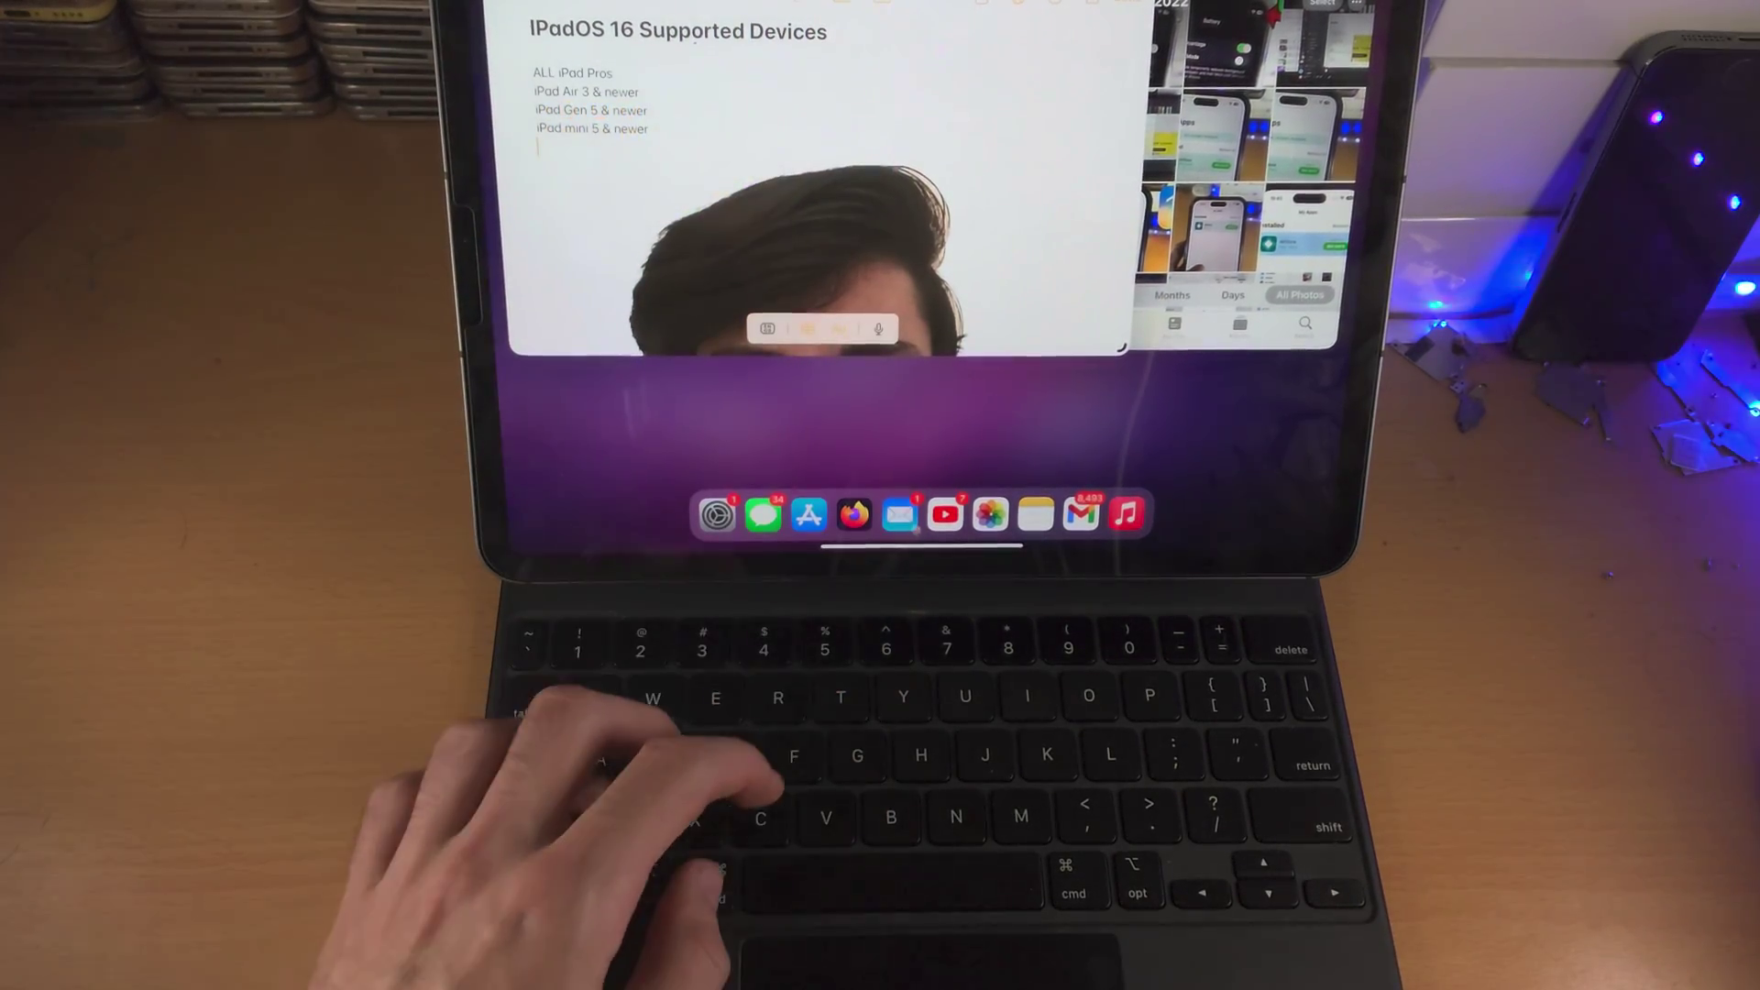
{"action": "key", "text": "super+h"}
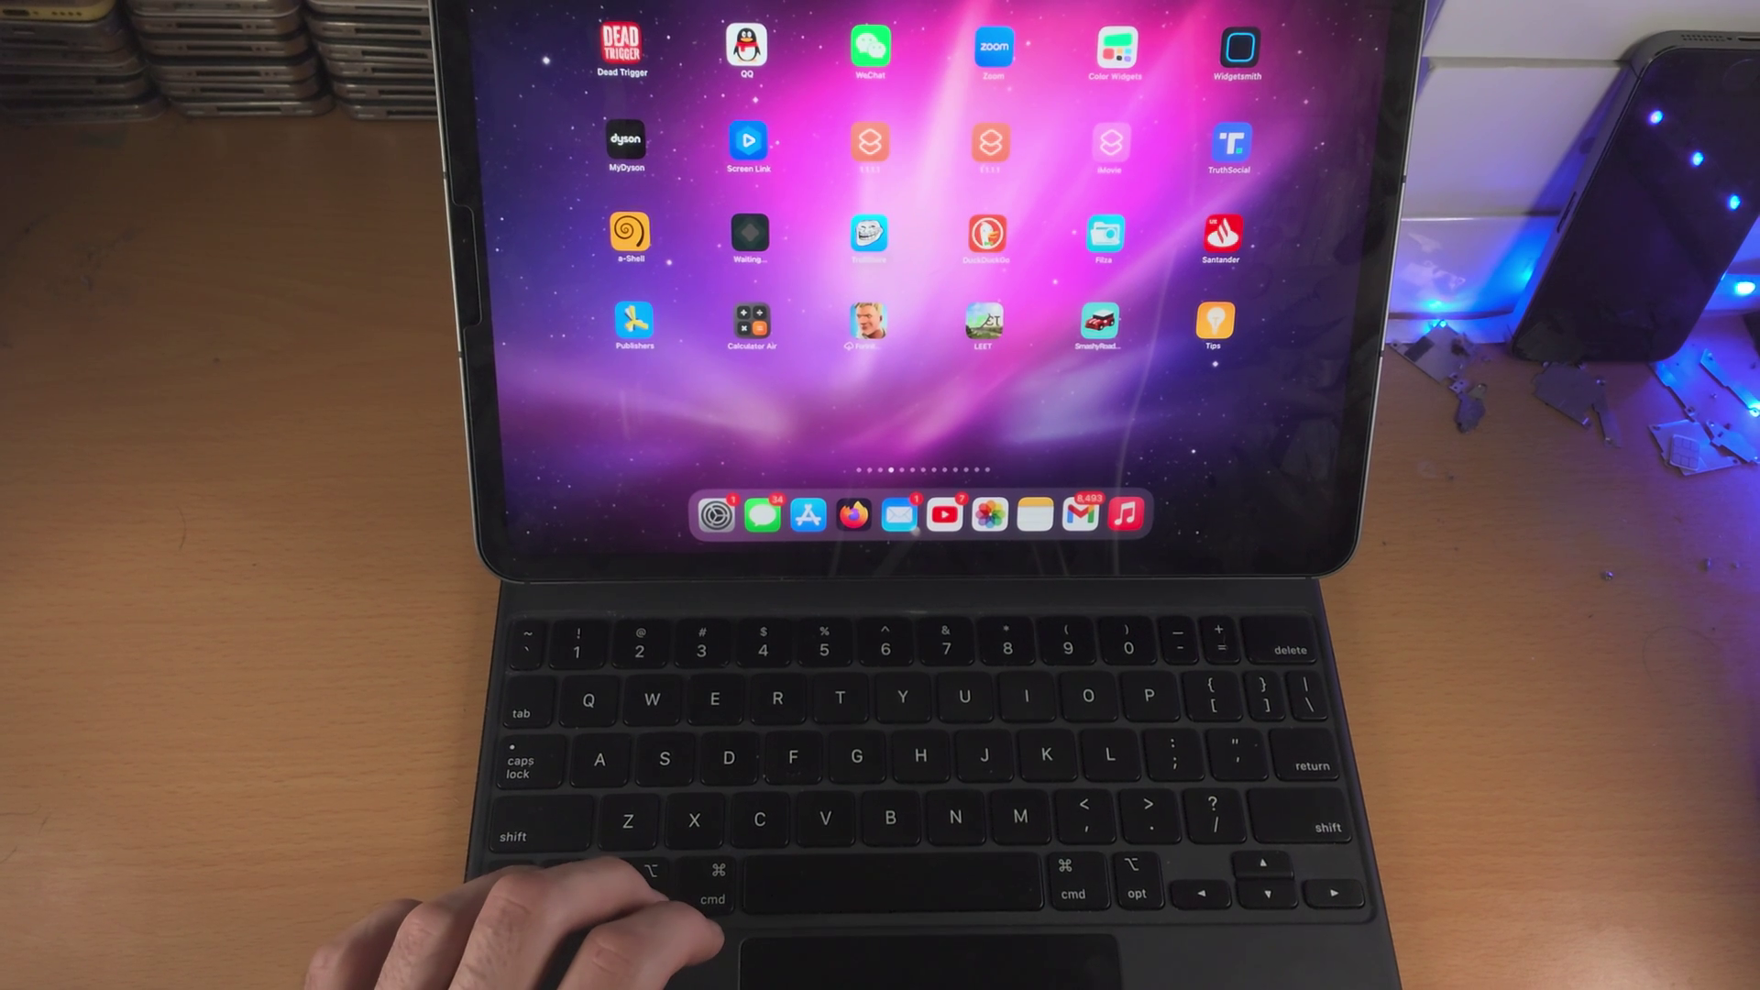